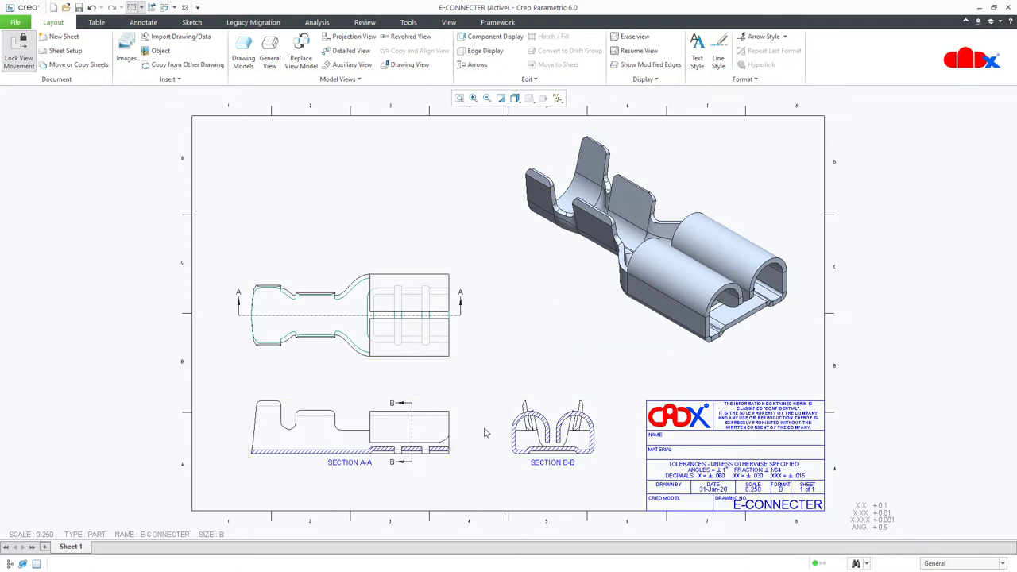
# Create a projection view of the connector placed above the front view and open its properties
pyautogui.click(387, 425)
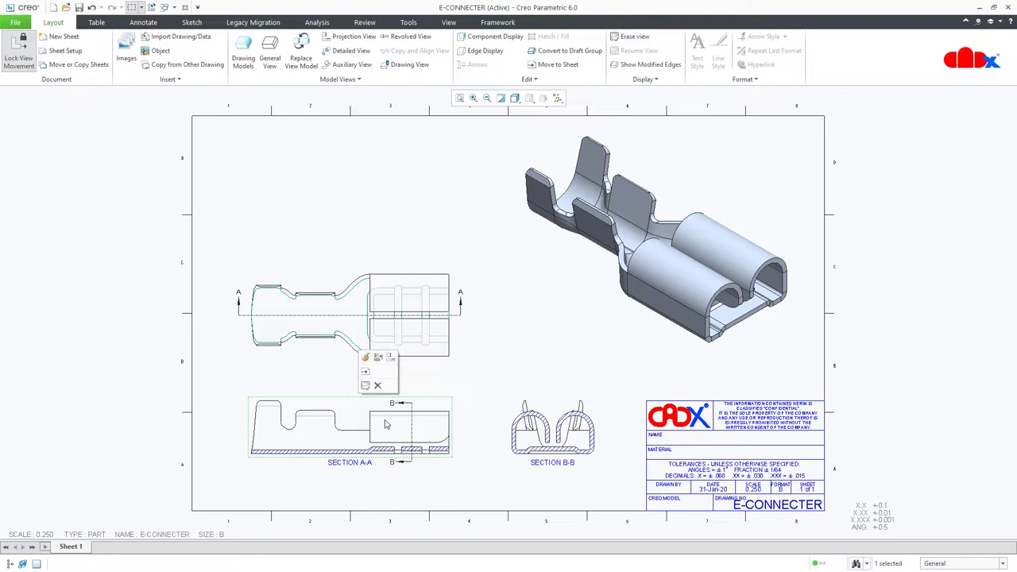
pyautogui.click(389, 357)
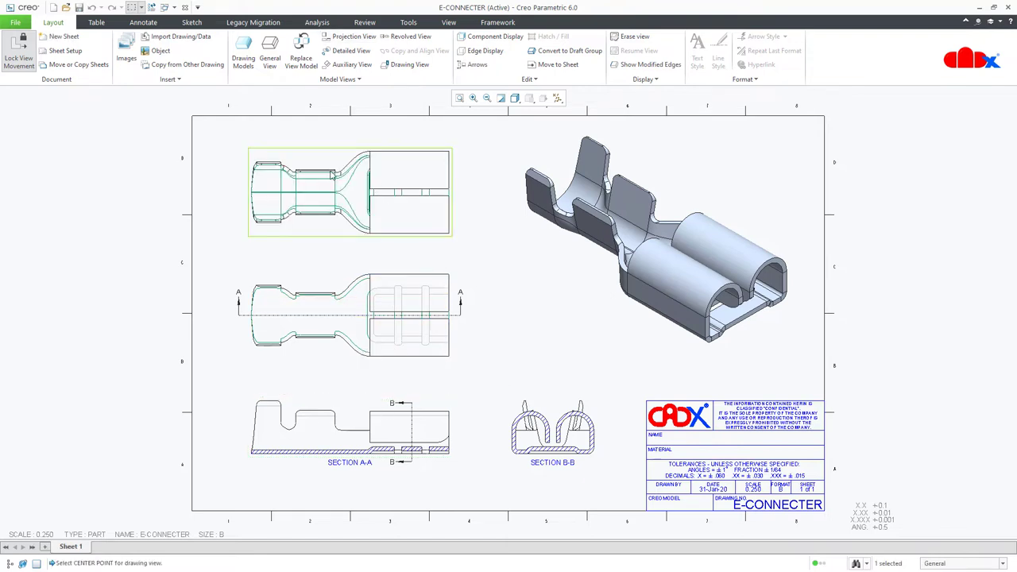
pyautogui.click(341, 253)
pyautogui.doubleClick(342, 233)
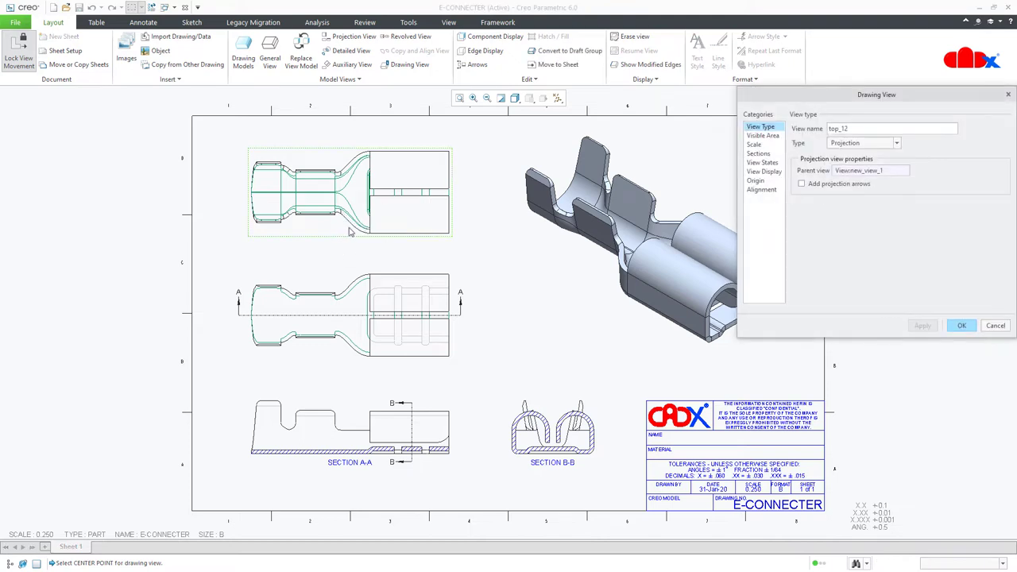
# Try shading with edges and plain shading, then apply the Hidden display style to the top view
pyautogui.click(752, 172)
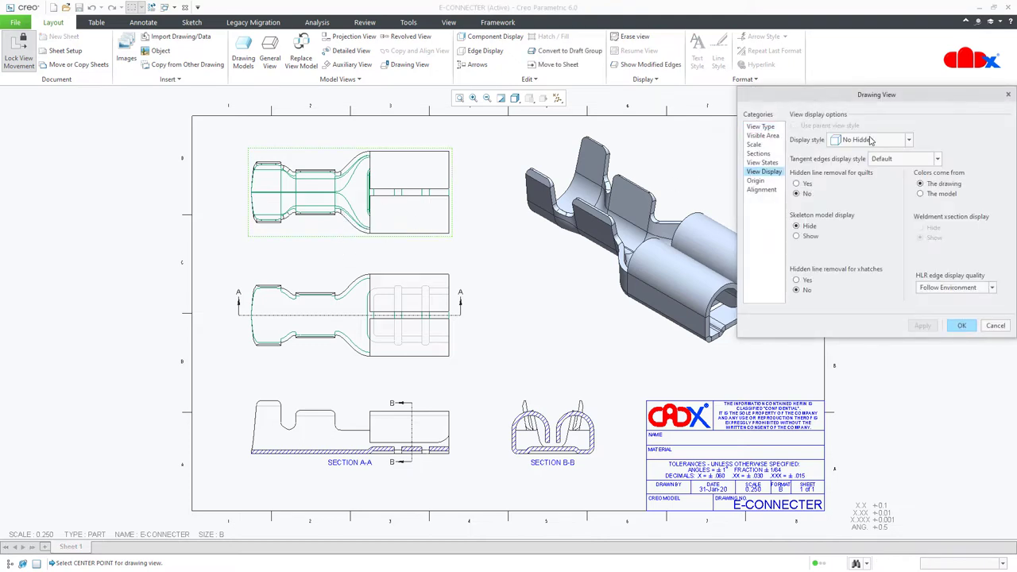
pyautogui.click(871, 141)
pyautogui.click(866, 211)
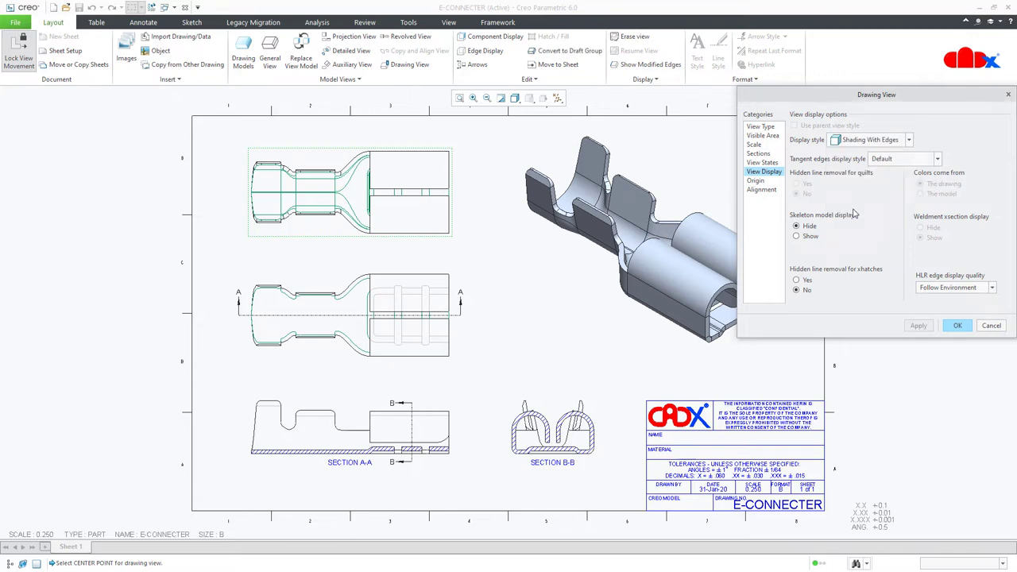
pyautogui.click(920, 326)
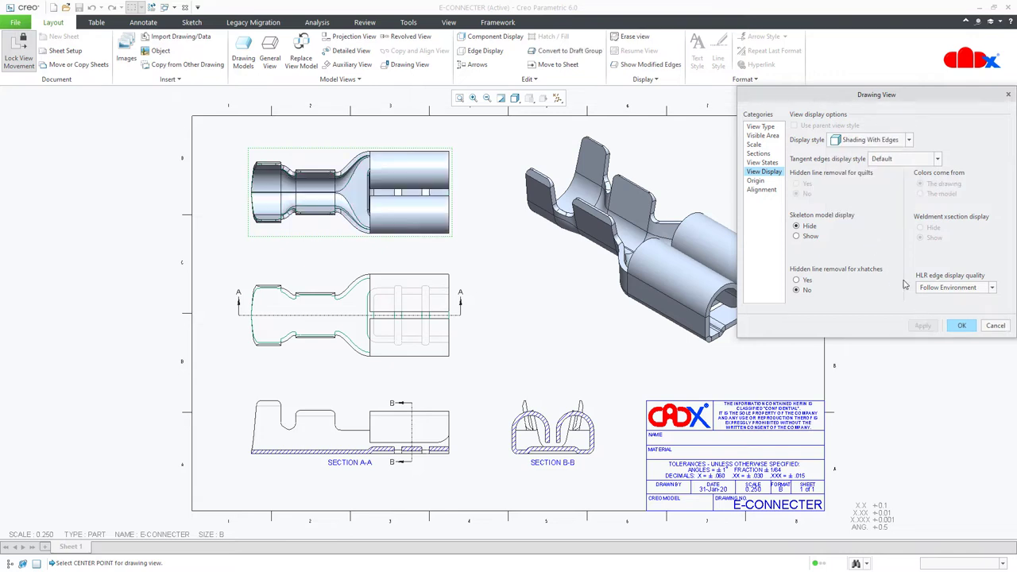
pyautogui.click(864, 145)
pyautogui.click(853, 199)
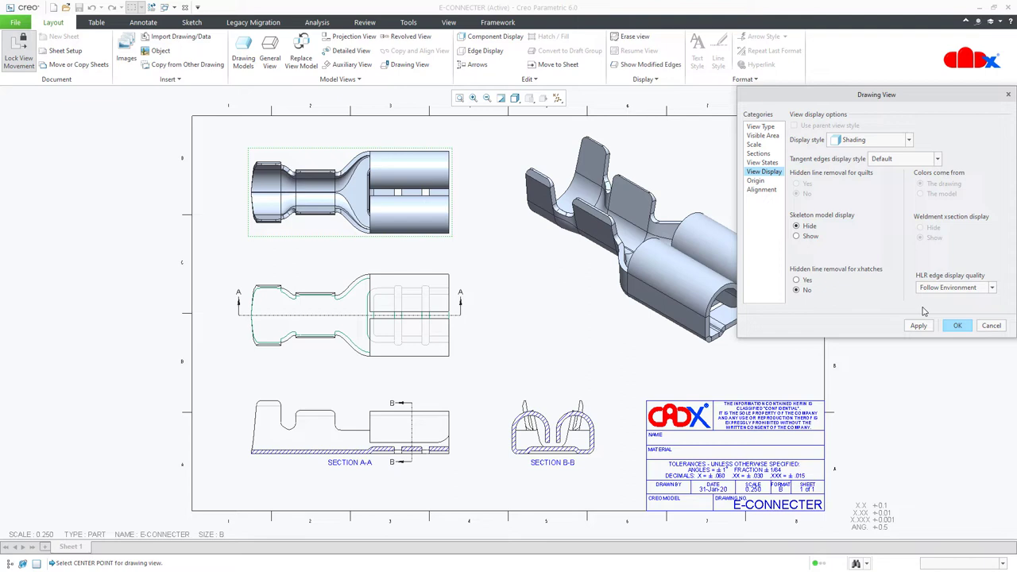
pyautogui.click(922, 326)
pyautogui.click(871, 139)
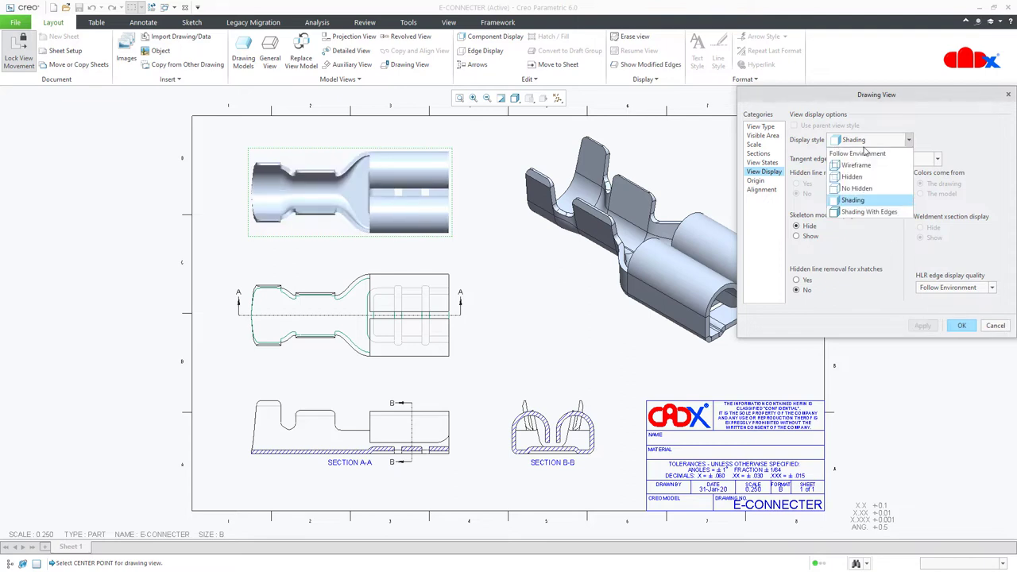
pyautogui.click(858, 177)
pyautogui.click(918, 326)
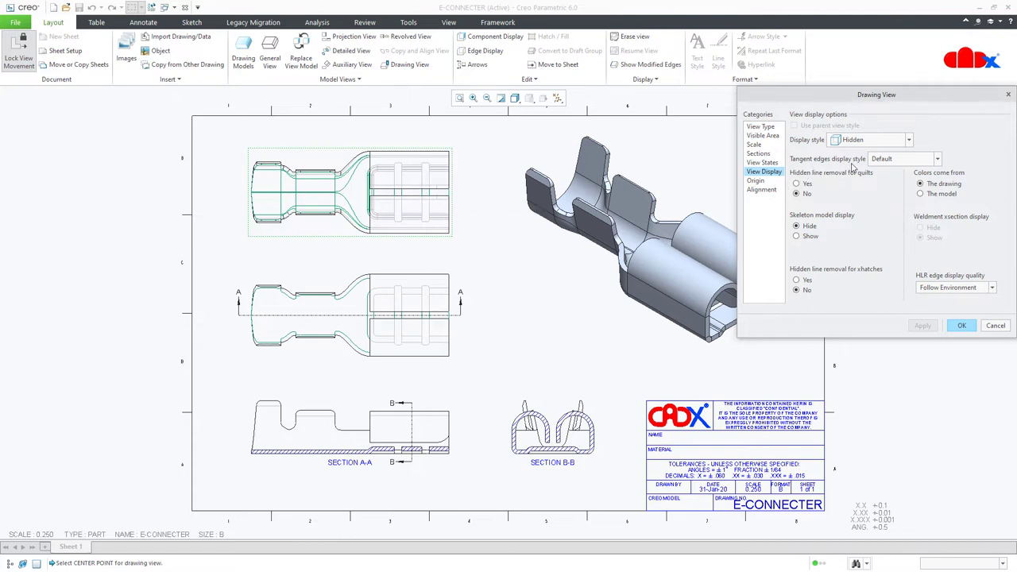
# Apply None and then Phantom tangent edges to the top view to compare them
pyautogui.click(891, 159)
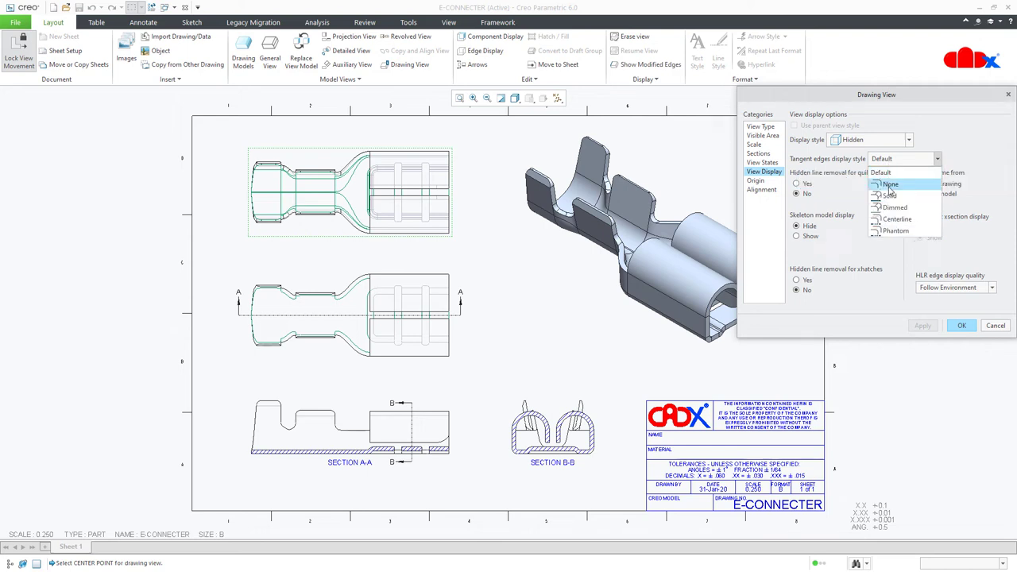
pyautogui.click(890, 180)
pyautogui.click(919, 326)
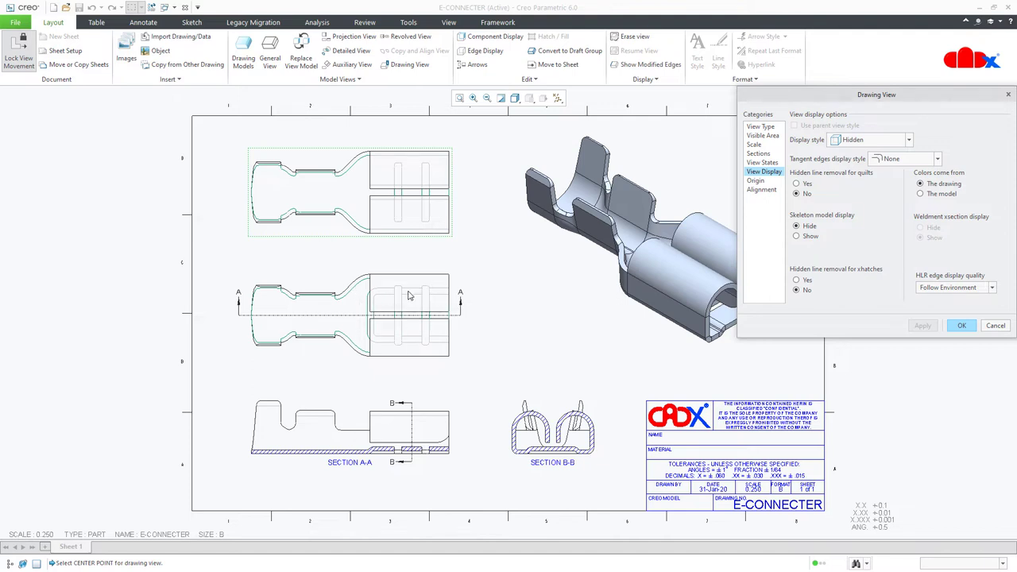
pyautogui.click(905, 159)
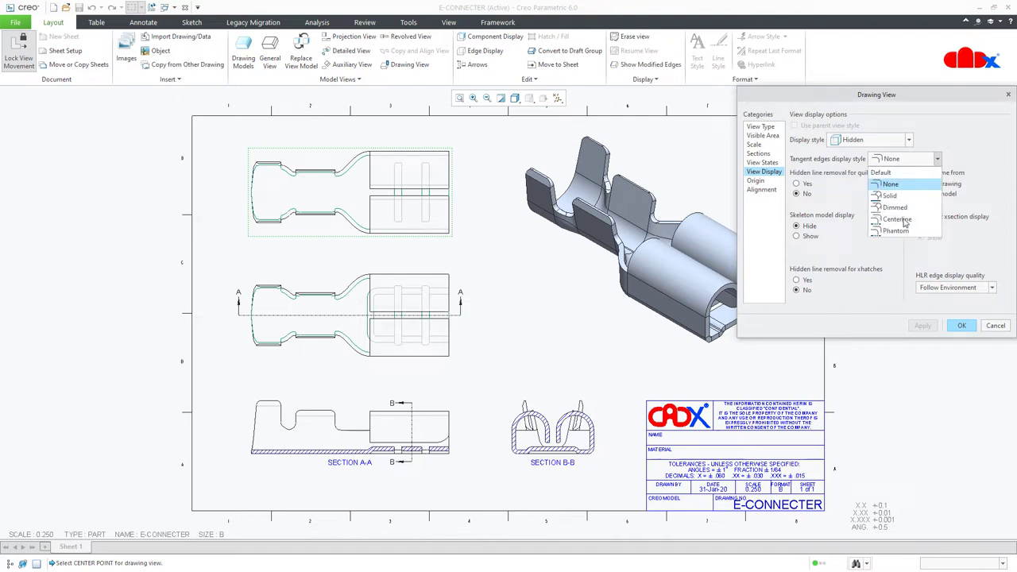
pyautogui.click(905, 230)
pyautogui.click(919, 326)
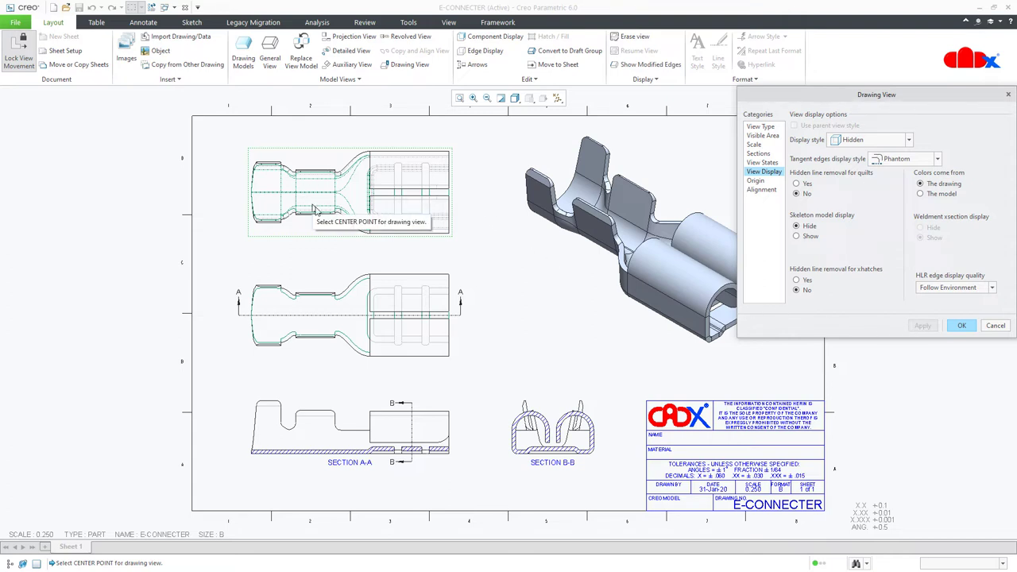
pyautogui.click(501, 209)
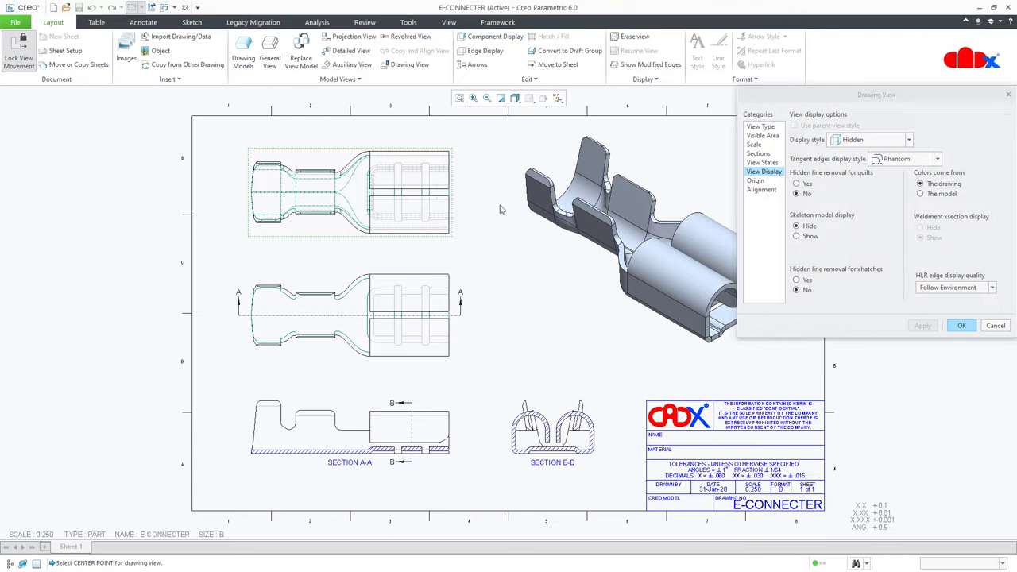
# Set the top view's tangent edges back to Default, apply and close the dialog
pyautogui.click(875, 159)
pyautogui.click(891, 172)
pyautogui.click(922, 325)
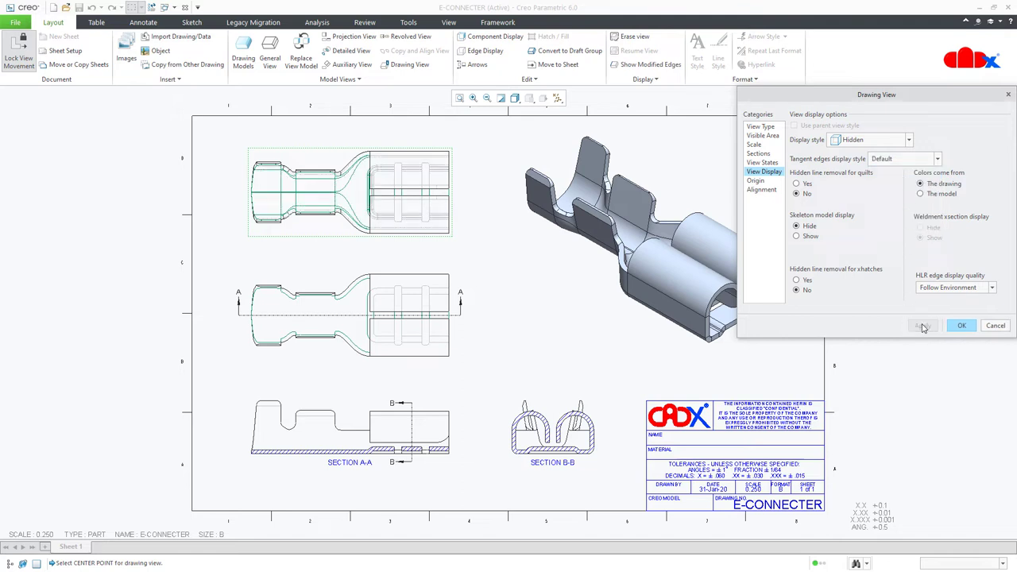
pyautogui.click(962, 325)
pyautogui.click(498, 321)
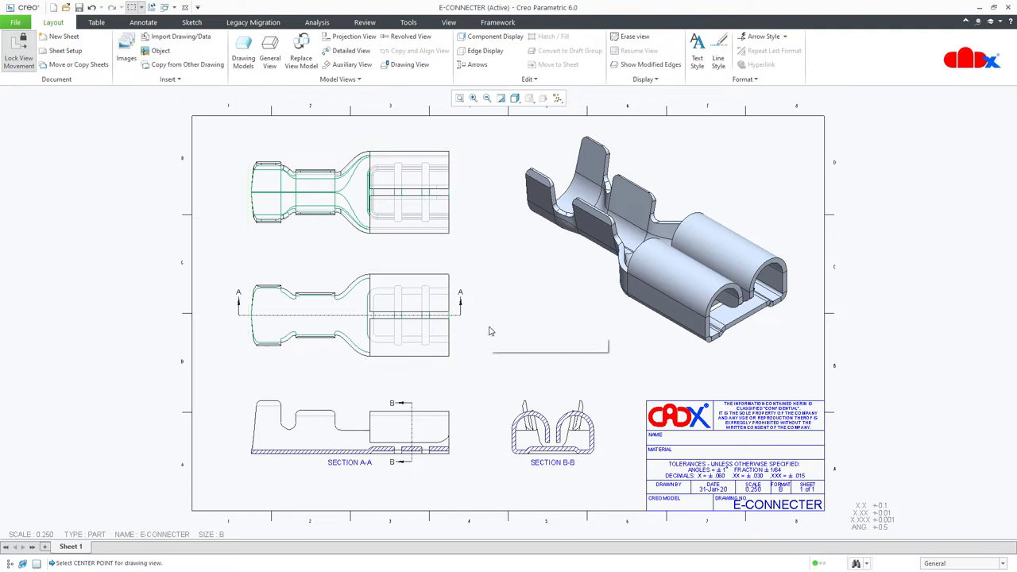
pyautogui.click(337, 228)
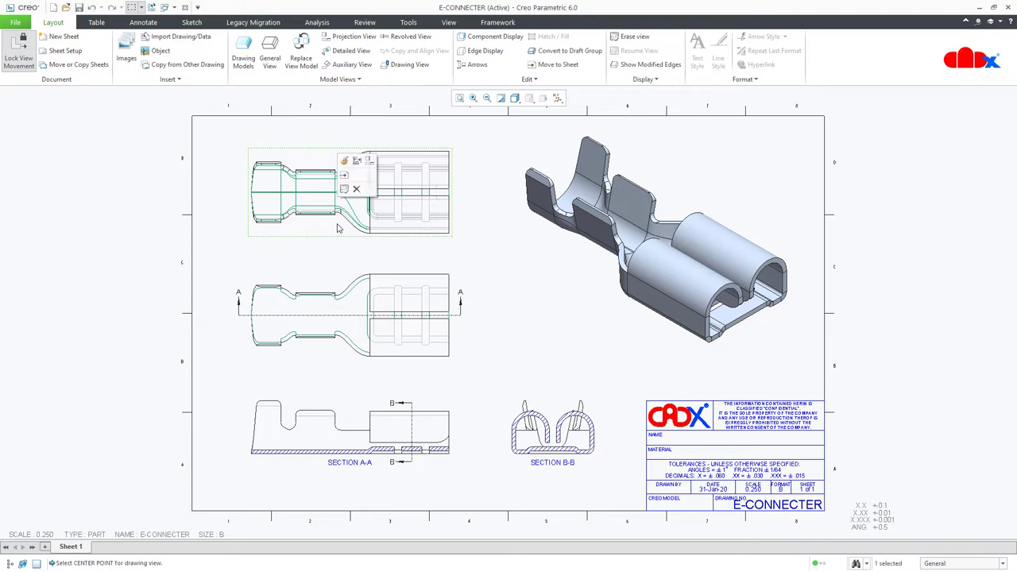
pyautogui.doubleClick(395, 227)
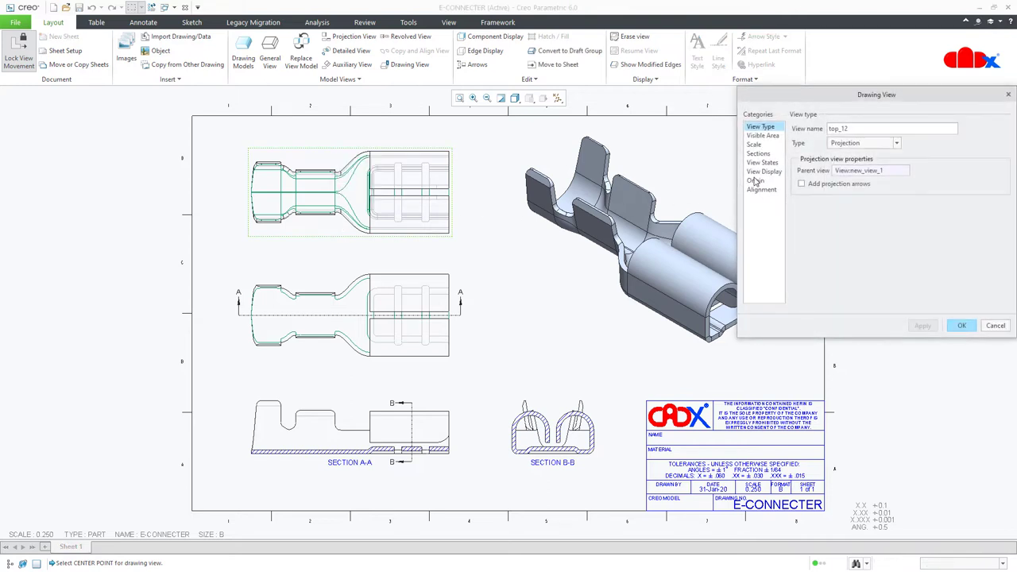
pyautogui.click(960, 325)
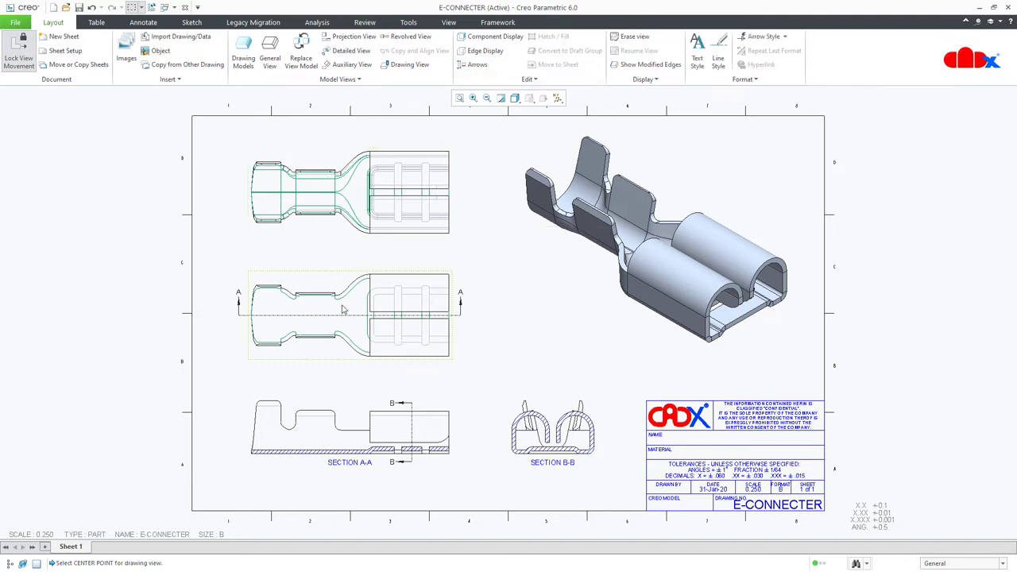
pyautogui.doubleClick(335, 228)
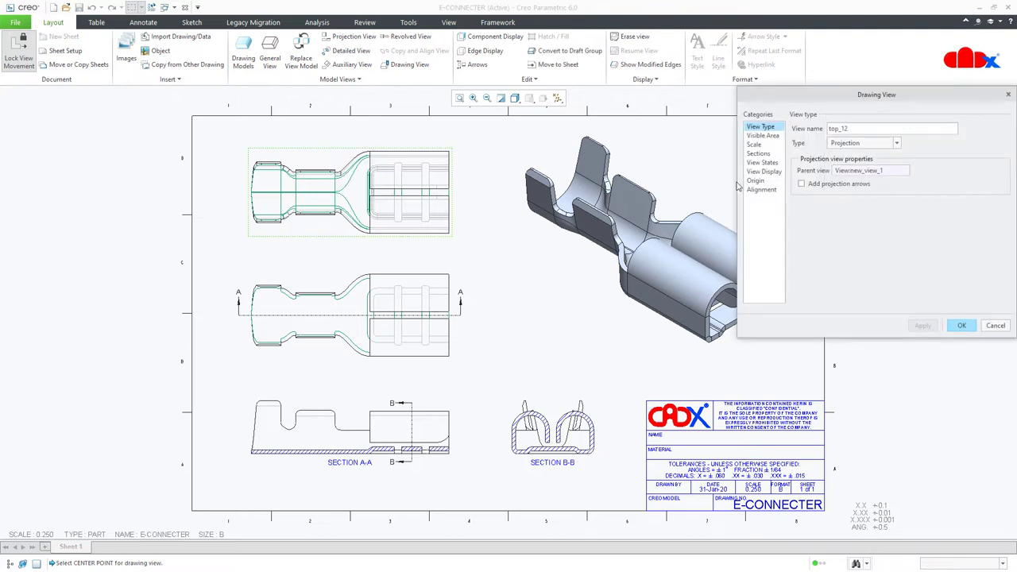
pyautogui.click(763, 173)
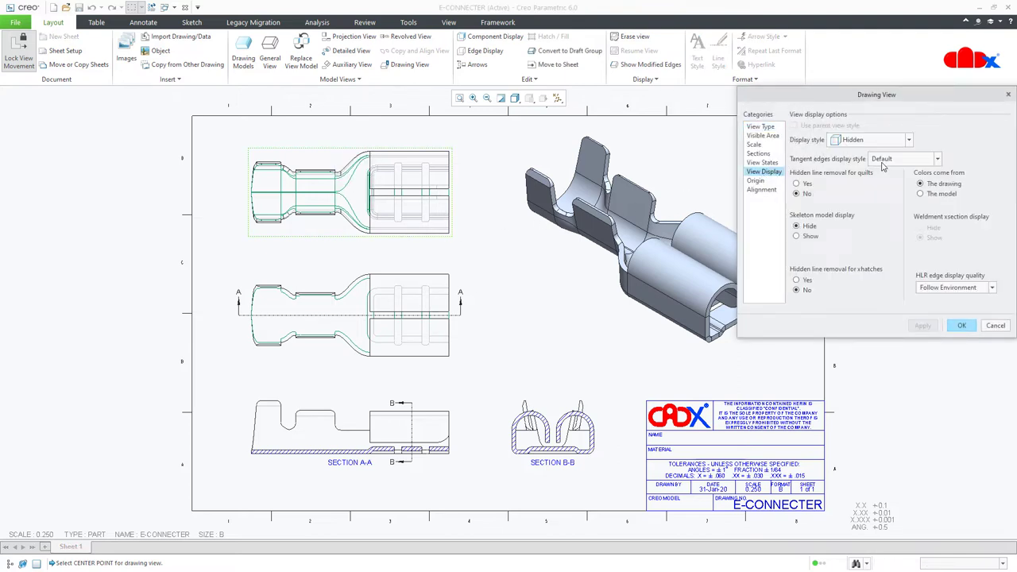
pyautogui.click(962, 325)
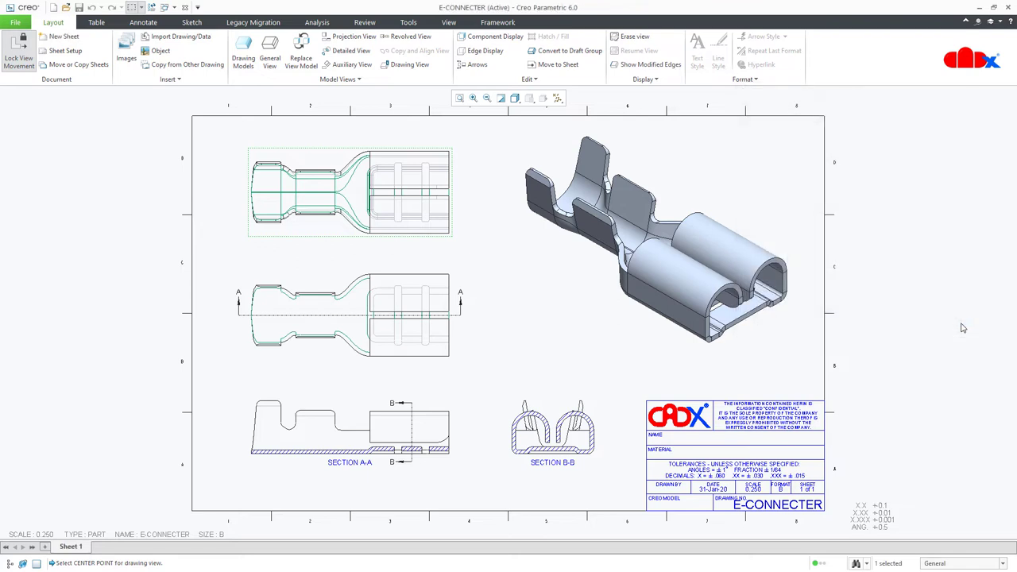
# Erase the top horizontal edge line in section A-A with Edge Display's Erase Line
pyautogui.click(509, 292)
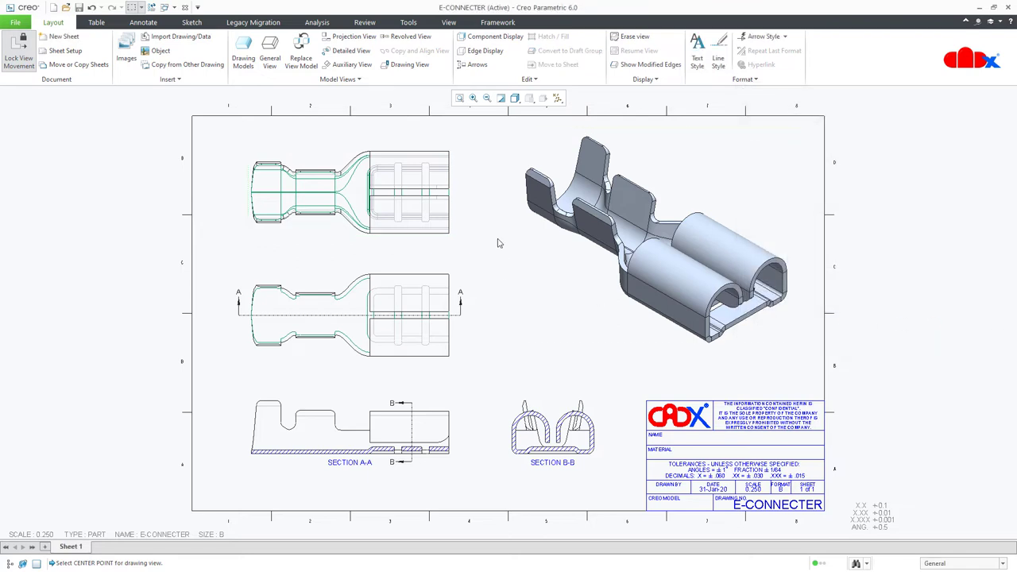
pyautogui.click(485, 50)
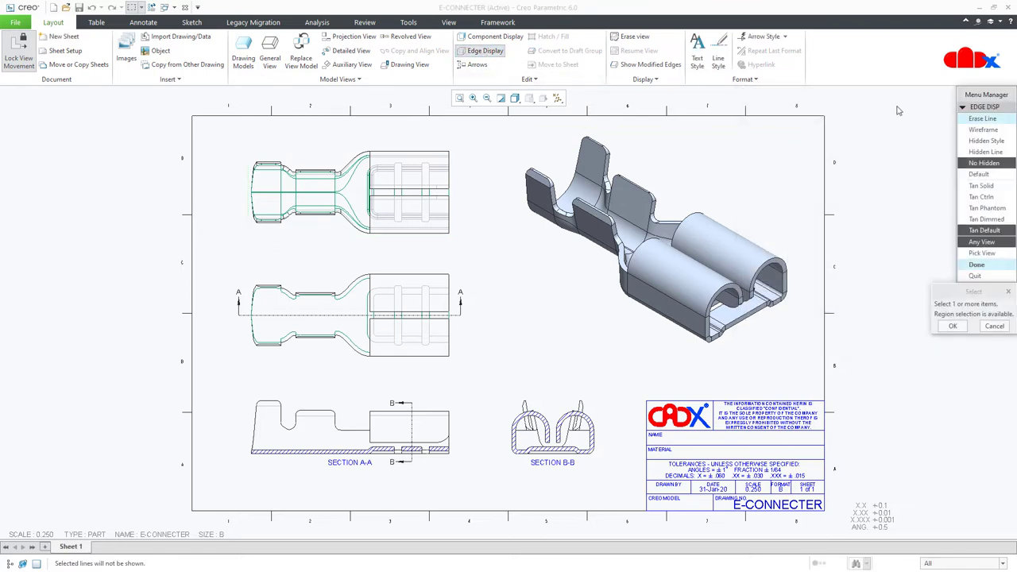
pyautogui.moveTo(995, 97); pyautogui.dragTo(913, 112)
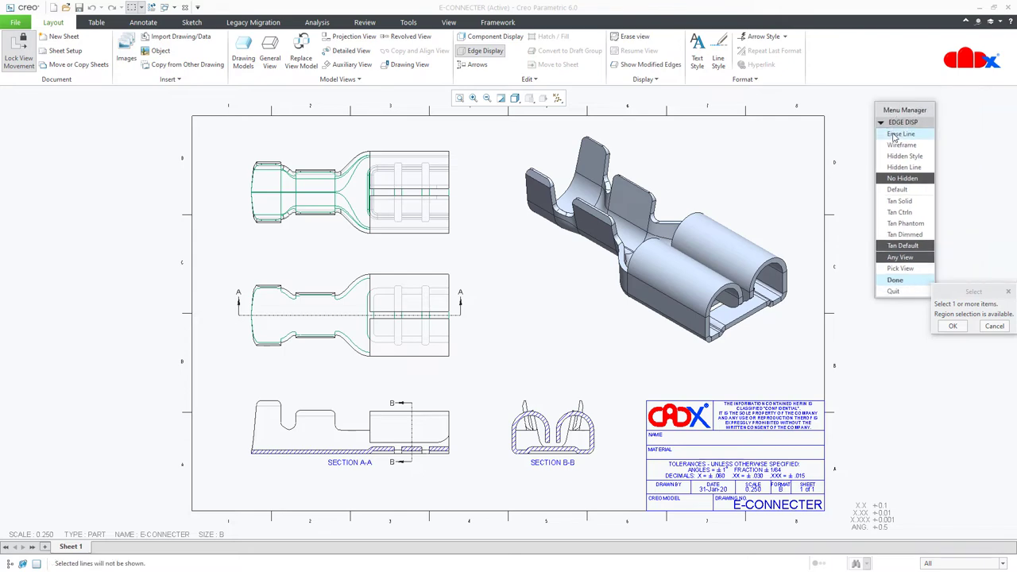
pyautogui.click(903, 135)
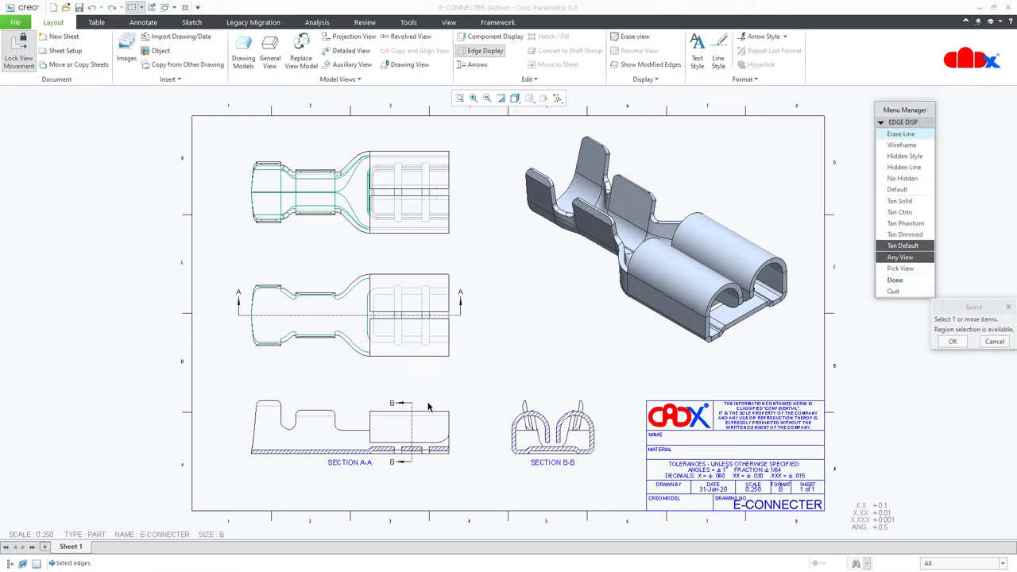
pyautogui.scroll(3, 410, 430)
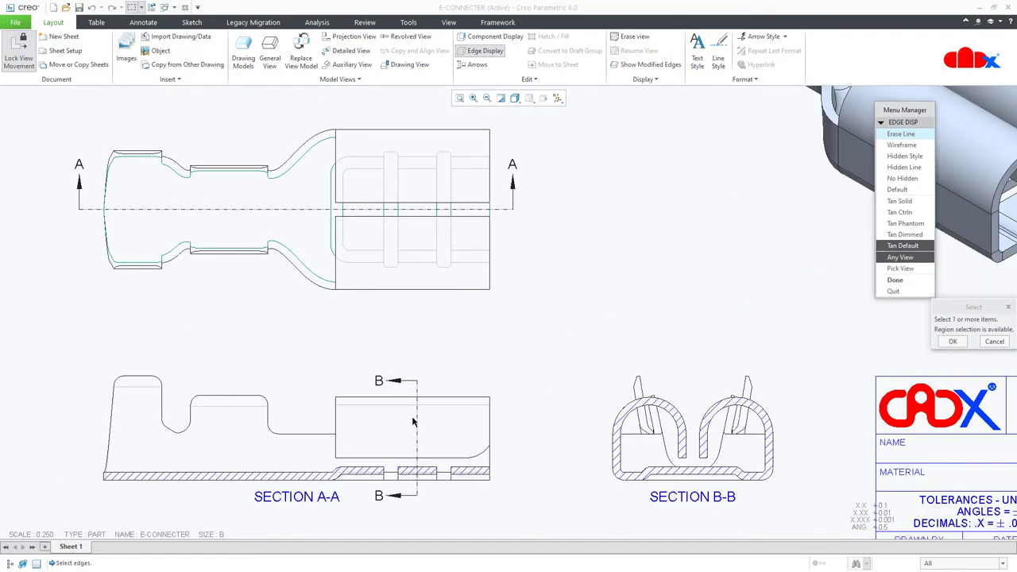
pyautogui.middleClick(534, 375)
pyautogui.click(895, 280)
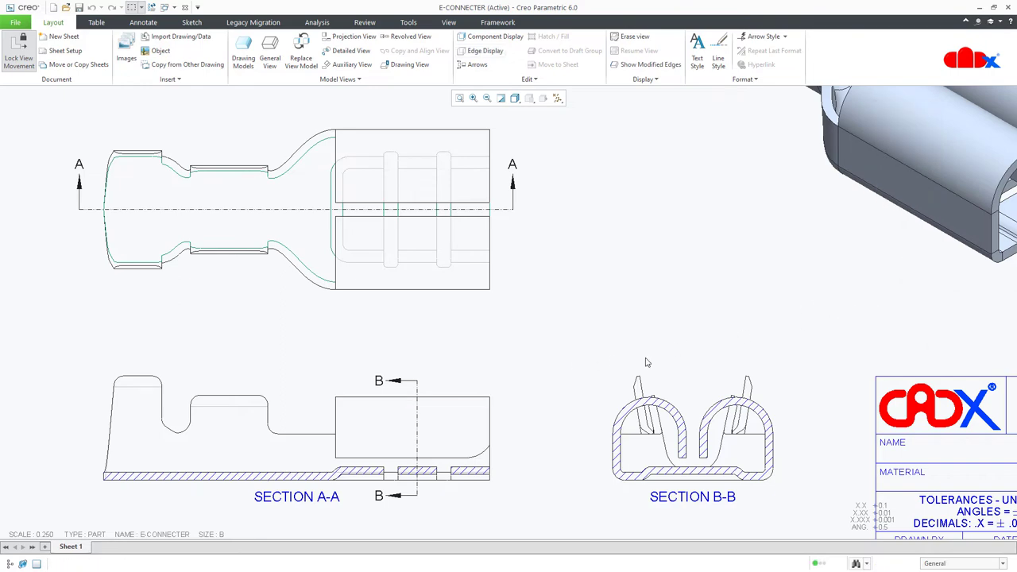
pyautogui.scroll(-5, 580, 348)
pyautogui.scroll(5, 481, 195)
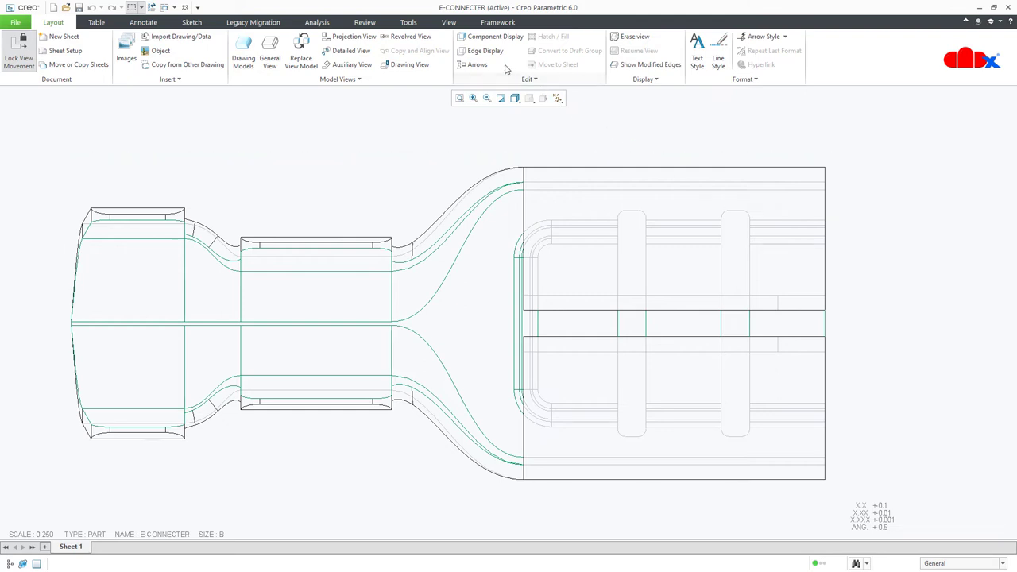
# In Edge Display, clear No Hidden and choose Default with Tan Dimmed
pyautogui.click(485, 50)
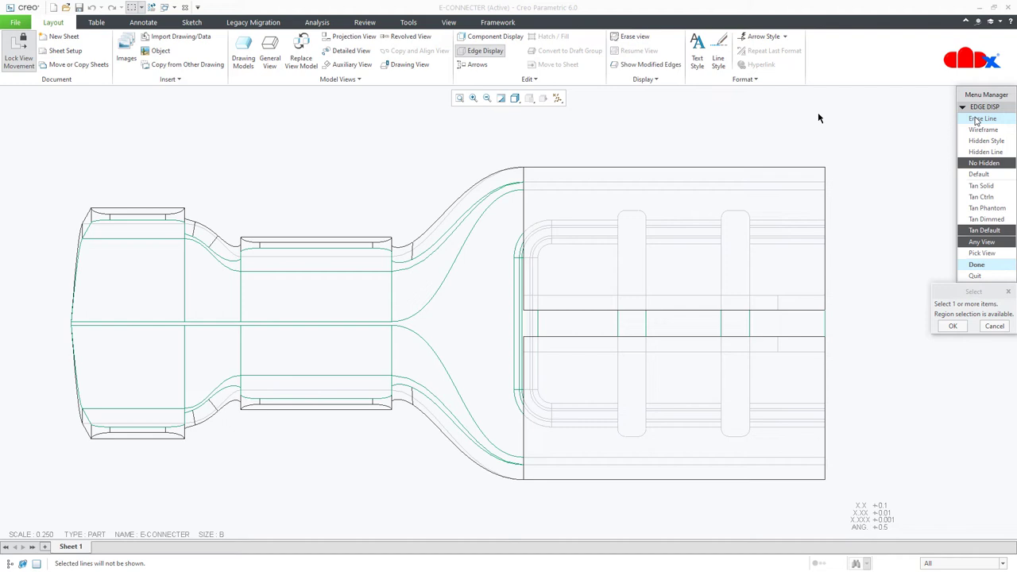
pyautogui.click(978, 120)
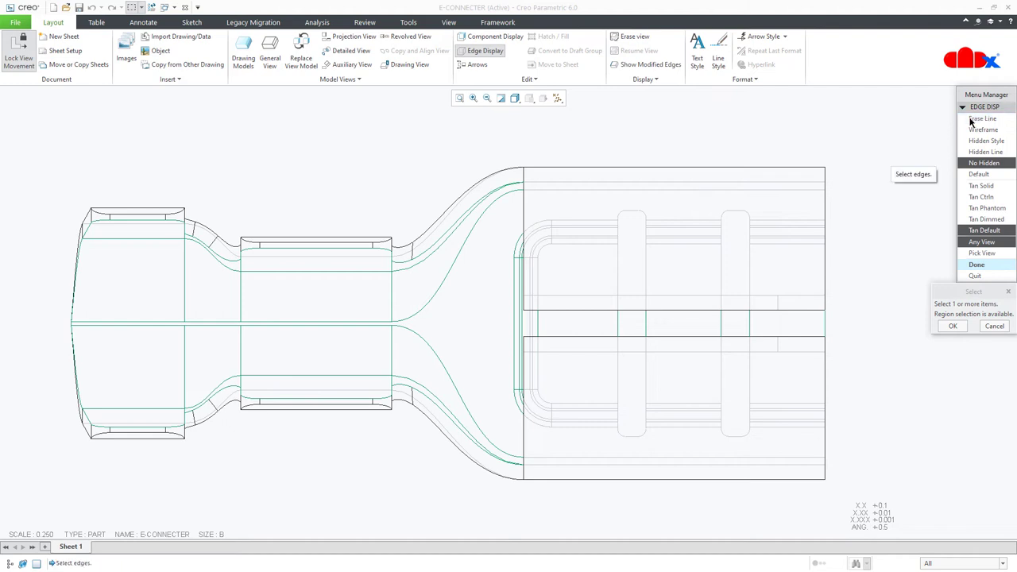
pyautogui.click(974, 174)
pyautogui.click(982, 219)
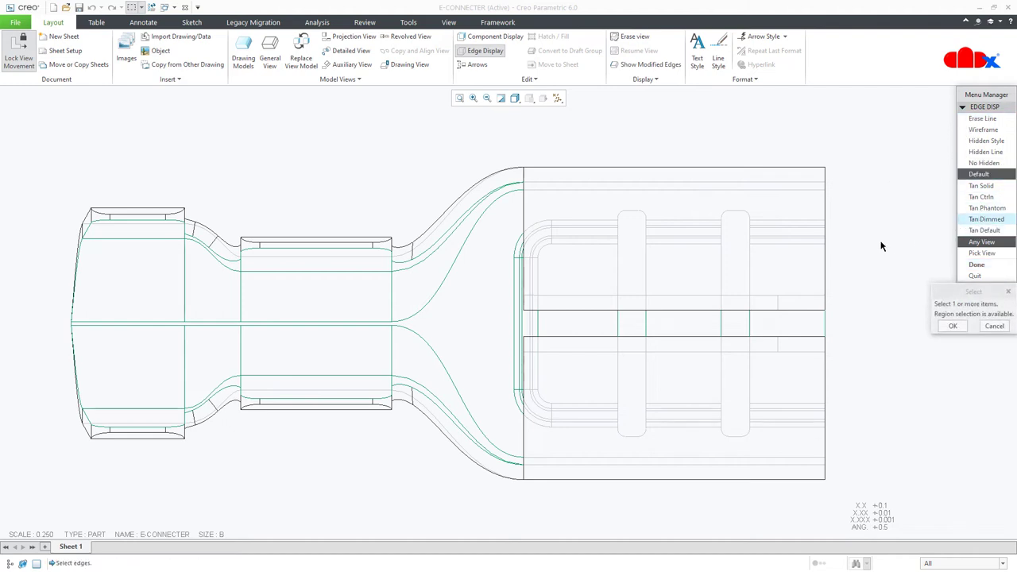
# Dim the slot's upper horizontal edges, upper inner corner arc and left vertical edge
pyautogui.click(819, 220)
pyautogui.click(794, 244)
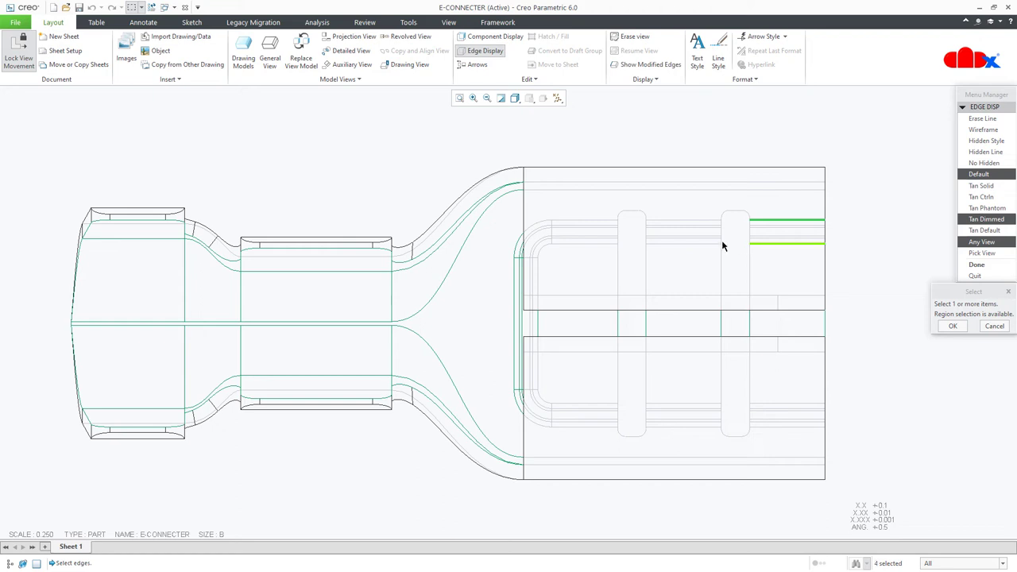
pyautogui.click(705, 243)
pyautogui.click(695, 221)
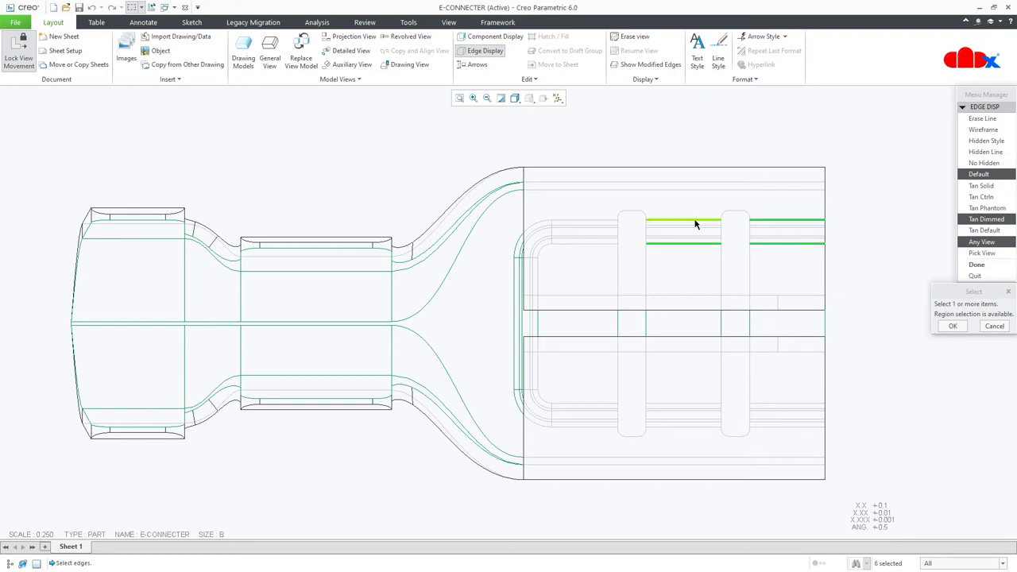
pyautogui.click(589, 226)
pyautogui.click(589, 243)
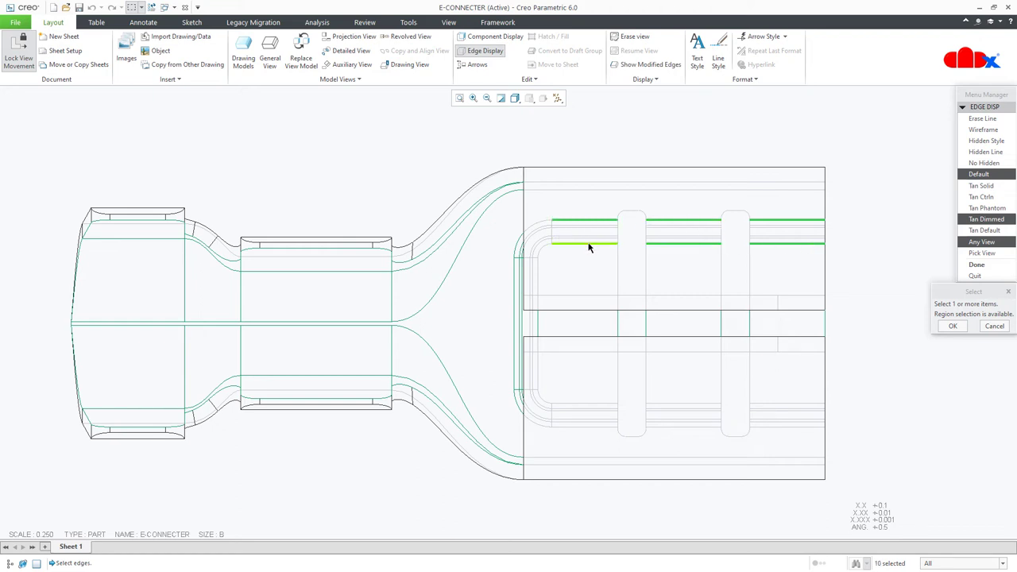
pyautogui.click(538, 237)
pyautogui.click(539, 279)
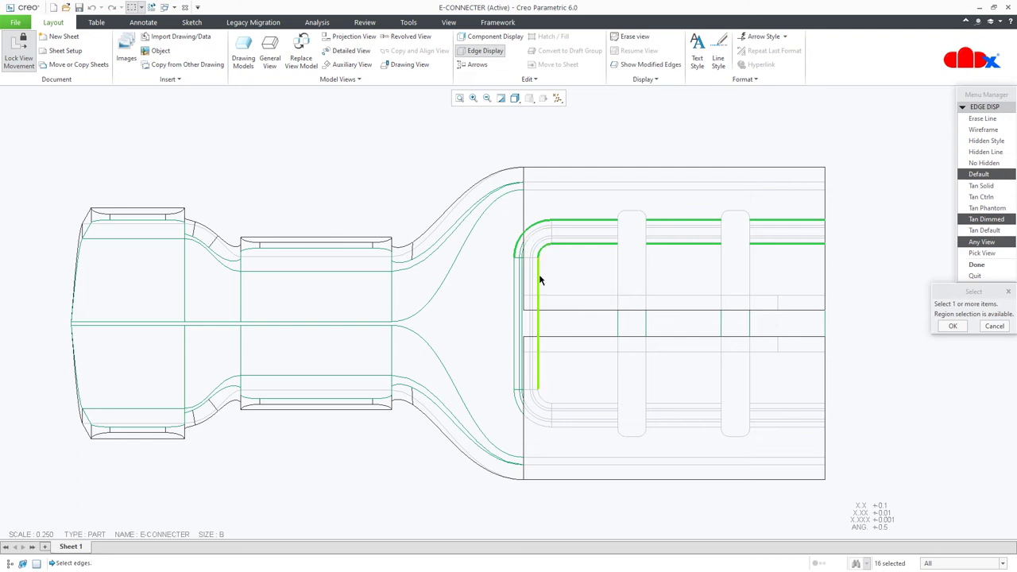
# Dim the slot's lower corner arcs and remaining lower horizontal edges
pyautogui.click(548, 400)
pyautogui.click(538, 425)
pyautogui.click(564, 427)
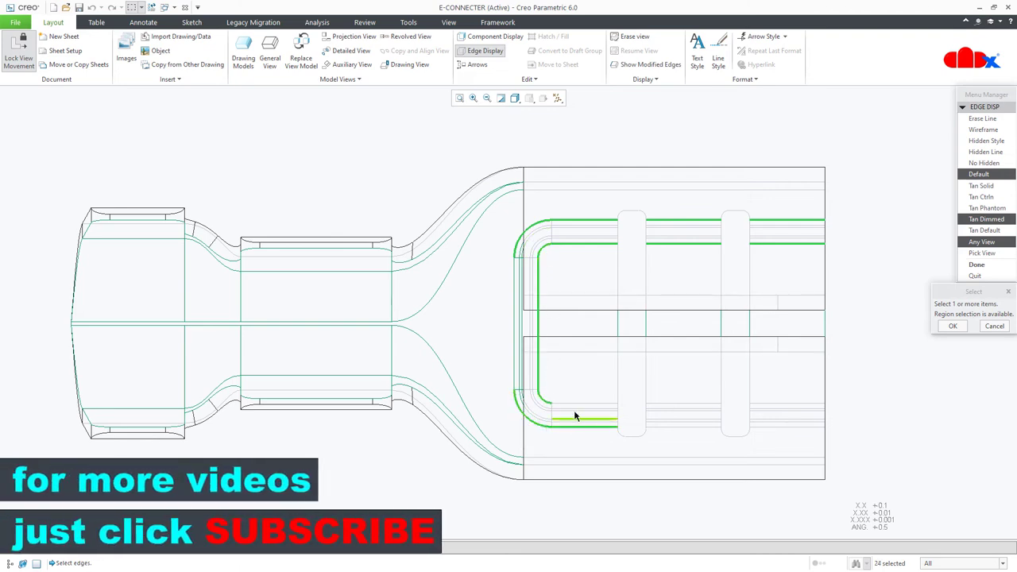
pyautogui.click(594, 405)
pyautogui.click(658, 406)
pyautogui.click(671, 427)
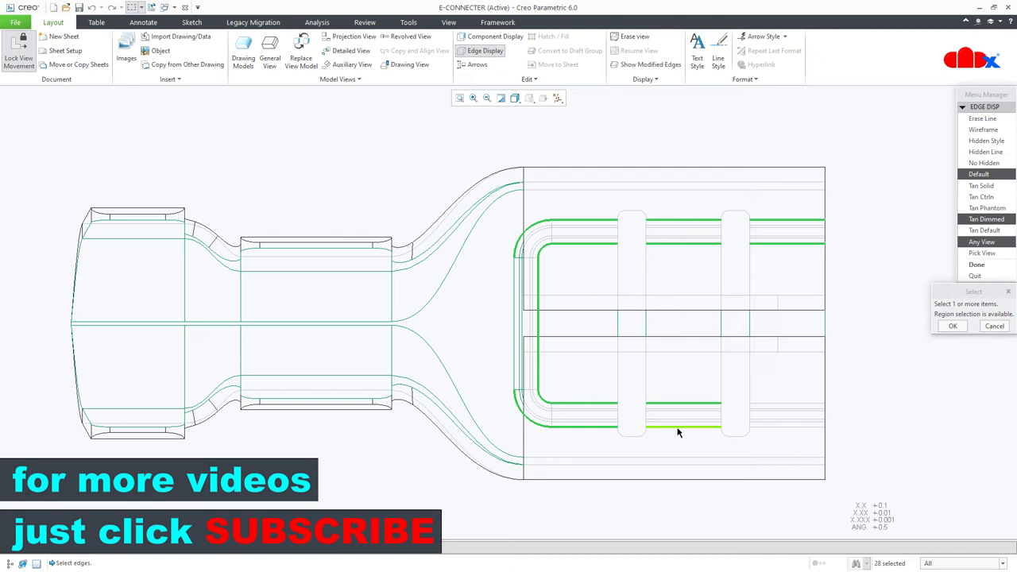
pyautogui.click(767, 427)
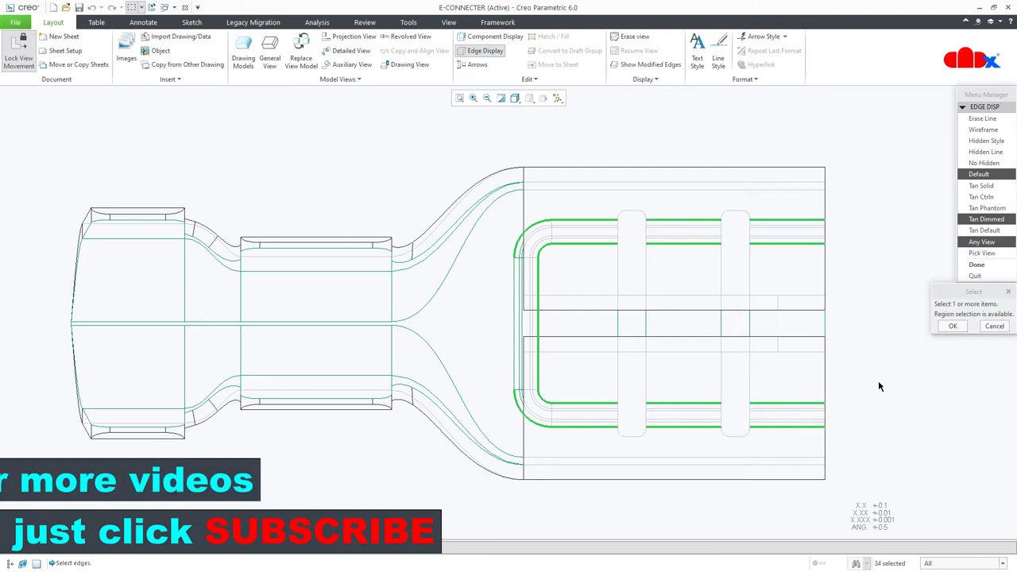
pyautogui.scroll(-1, 878, 385)
pyautogui.scroll(1, 879, 385)
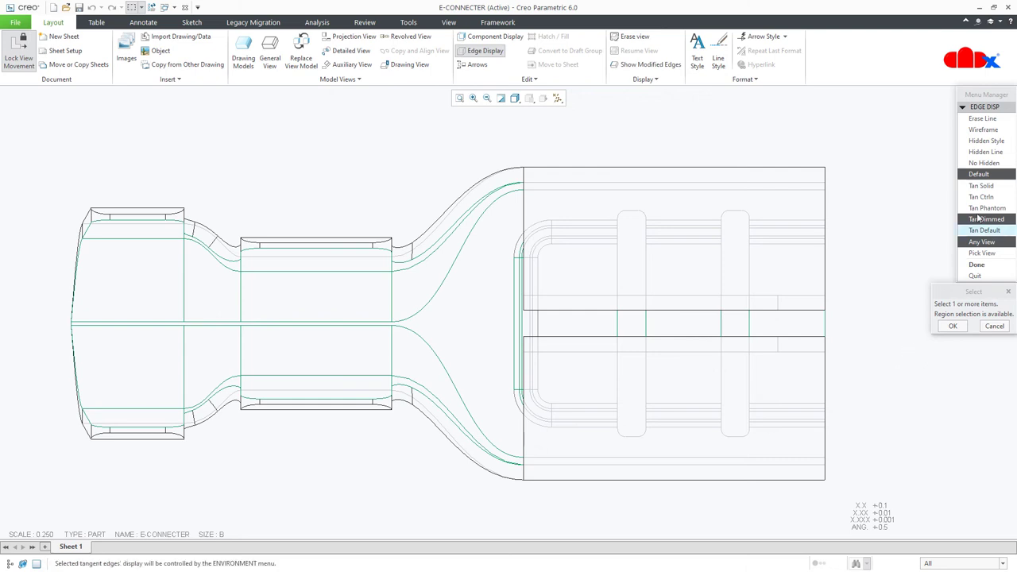
# Make the slot's rounded corner arc and the vertical edge below it Tan Solid
pyautogui.click(982, 187)
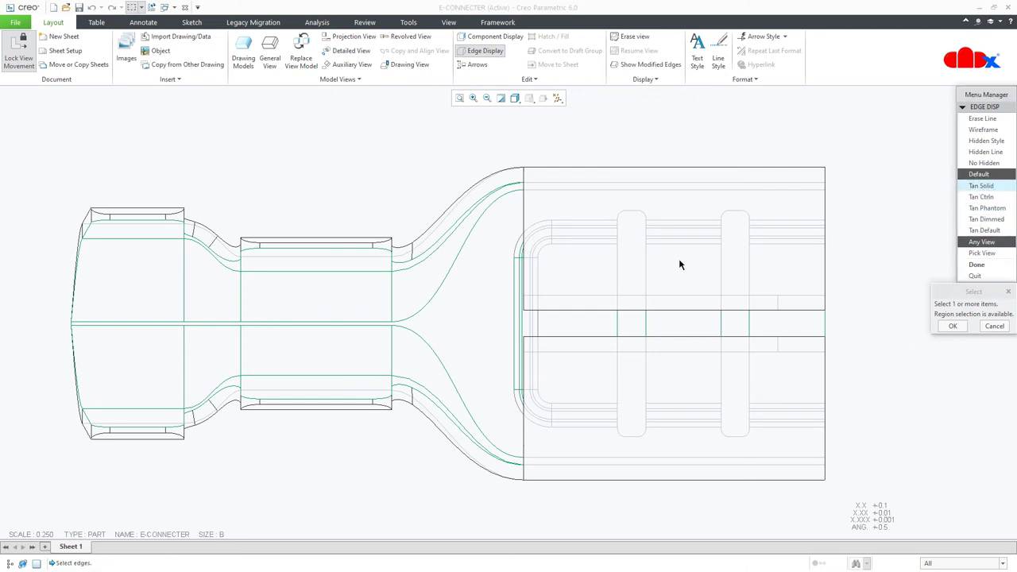
pyautogui.scroll(3, 505, 293)
pyautogui.click(525, 212)
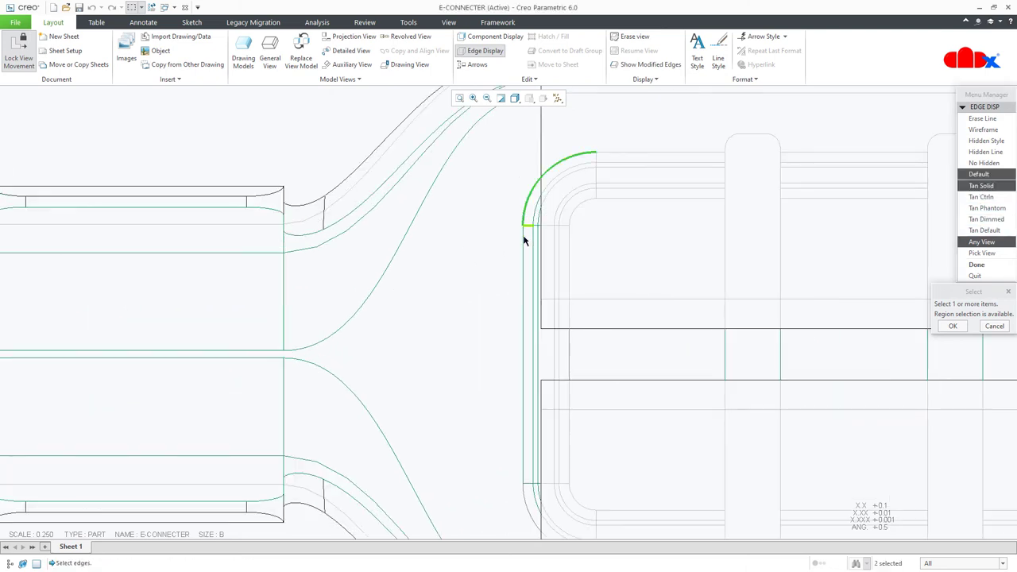
pyautogui.click(522, 477)
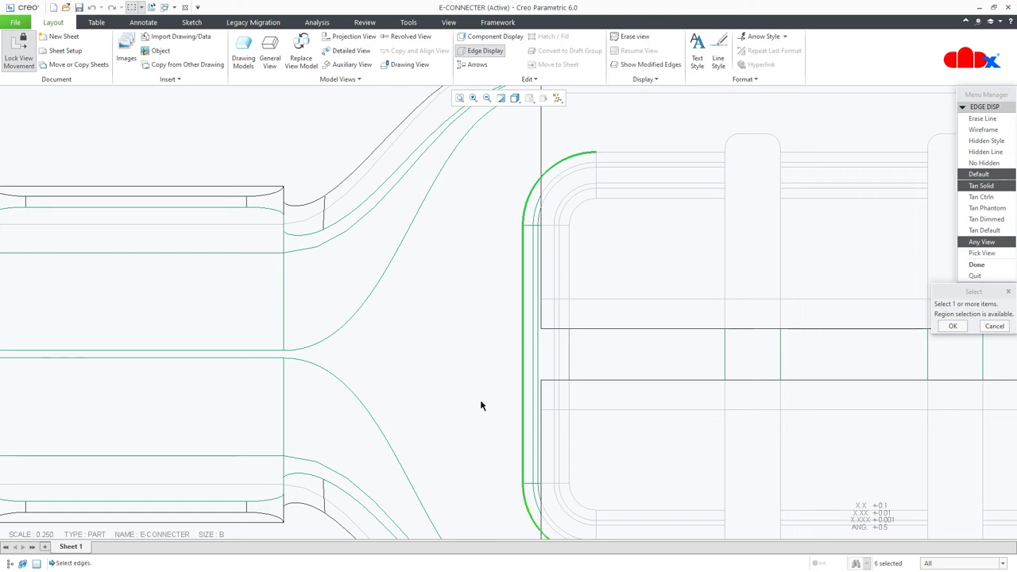
pyautogui.scroll(-3, 479, 398)
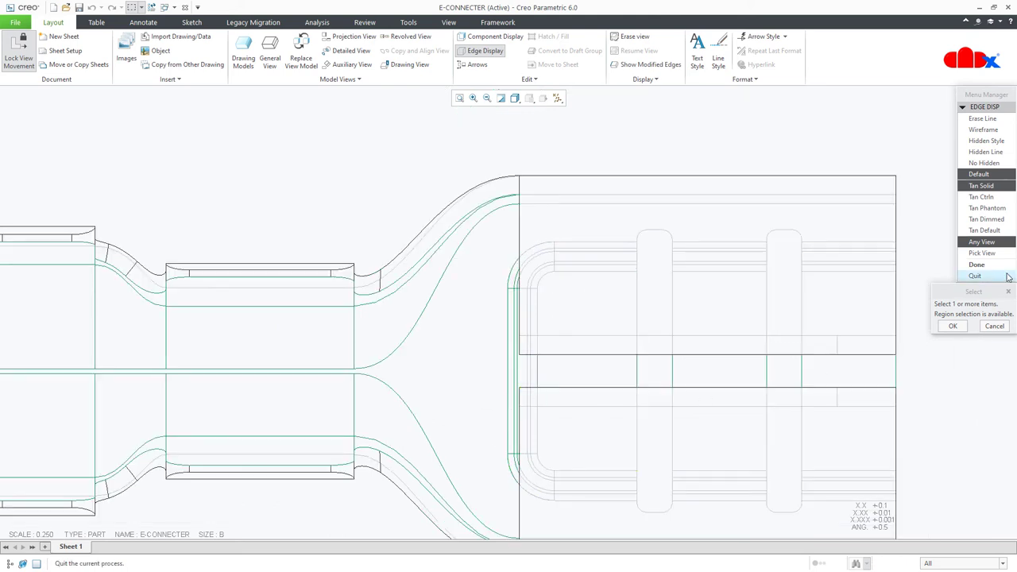
pyautogui.click(977, 265)
# Set the top view's tangent edges display style to None and close the view properties
pyautogui.scroll(-3, 926, 340)
pyautogui.moveTo(926, 340); pyautogui.dragTo(856, 305, button='middle')
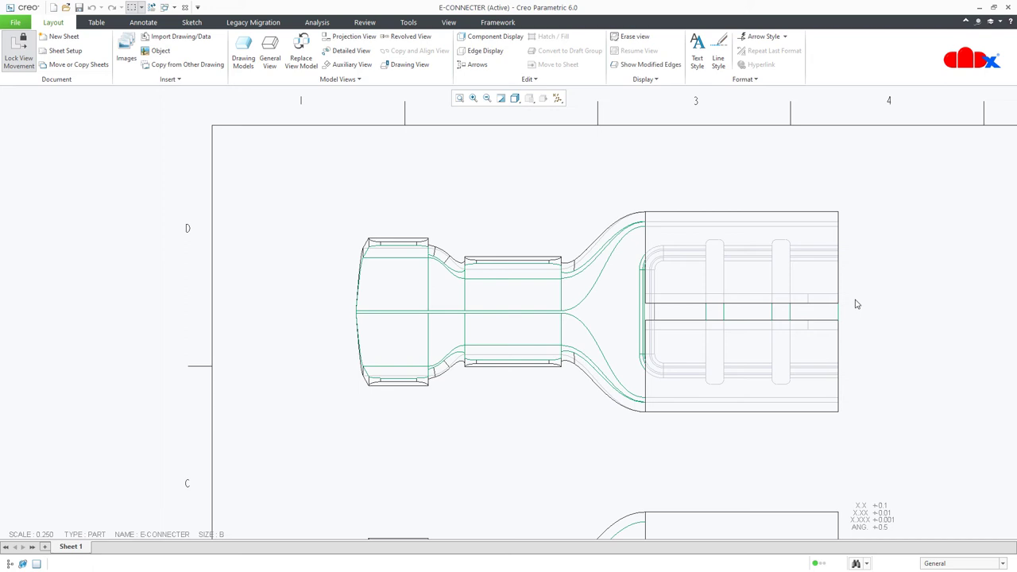
pyautogui.click(563, 405)
pyautogui.doubleClick(557, 404)
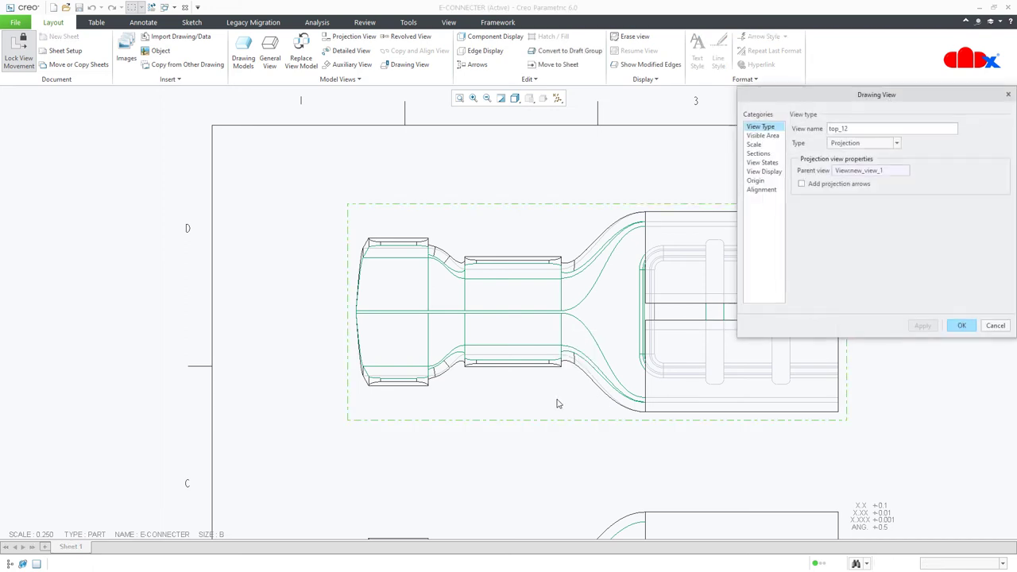
pyautogui.click(763, 172)
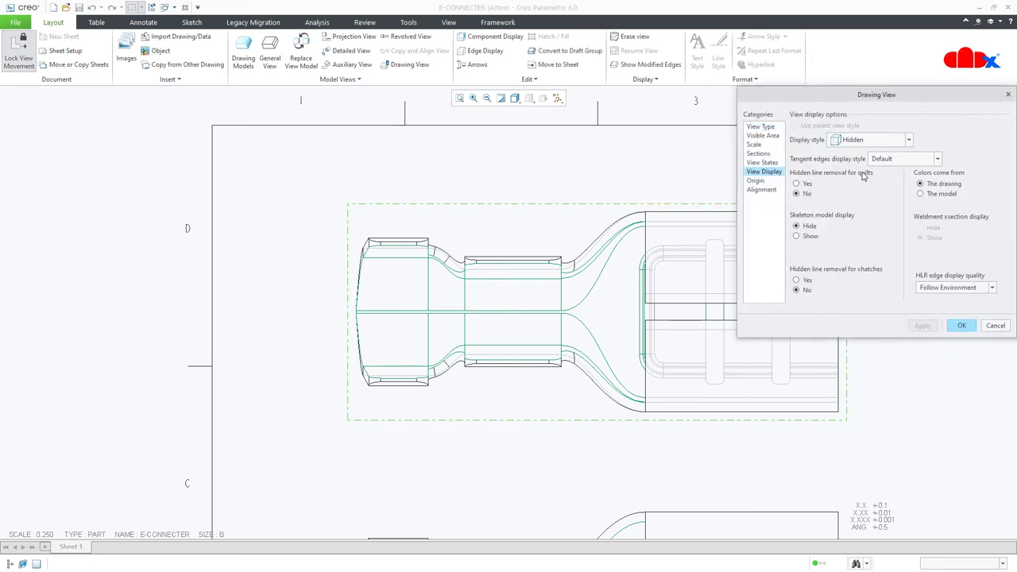
pyautogui.click(894, 161)
pyautogui.click(896, 183)
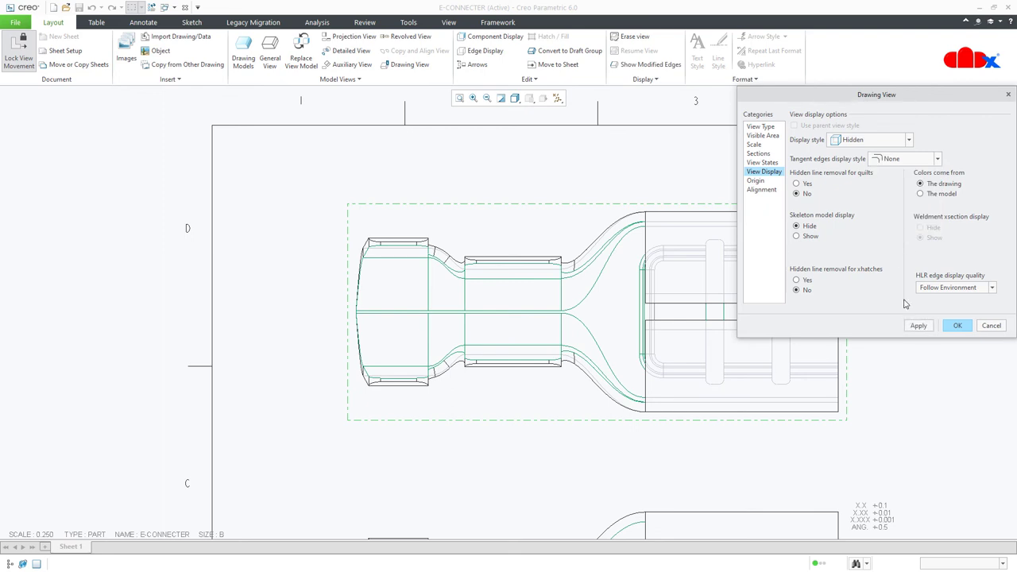
pyautogui.click(915, 327)
pyautogui.click(960, 327)
# Zoom out and refit the whole E-CONNECTER sheet on screen with Ctrl+D
pyautogui.scroll(-2, 896, 357)
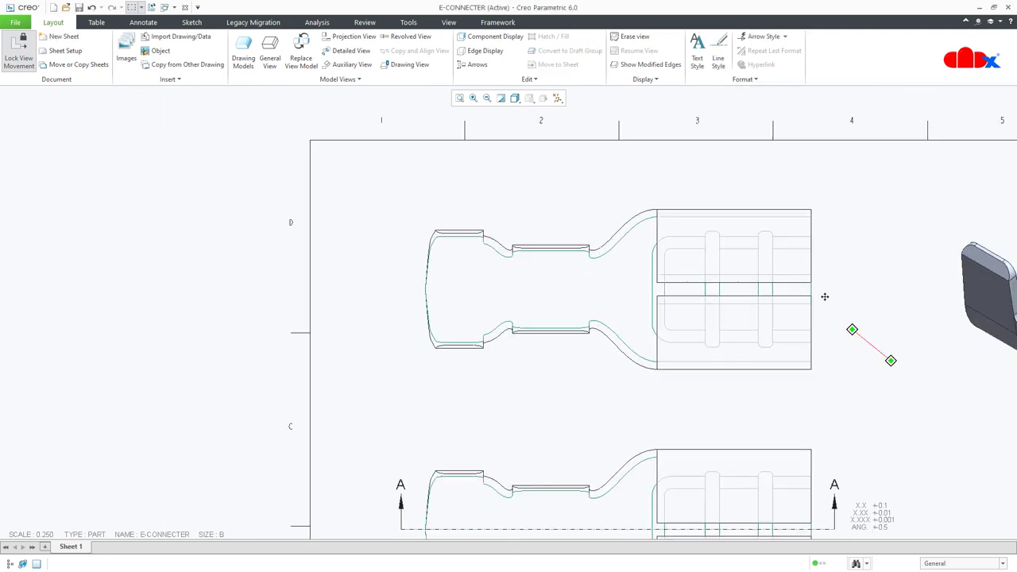
pyautogui.scroll(-2, 781, 294)
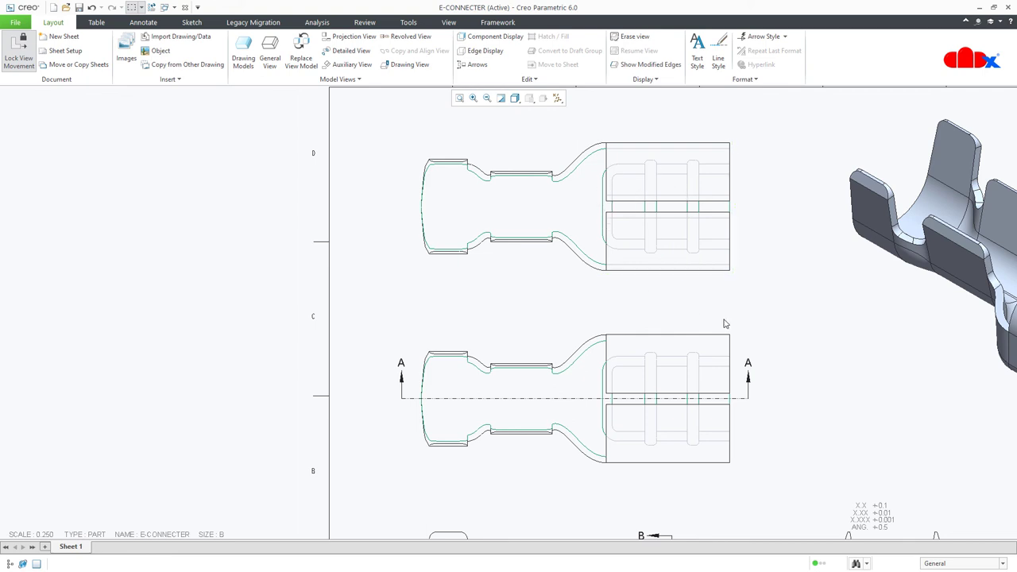
pyautogui.hotkey('ctrl', 'd')
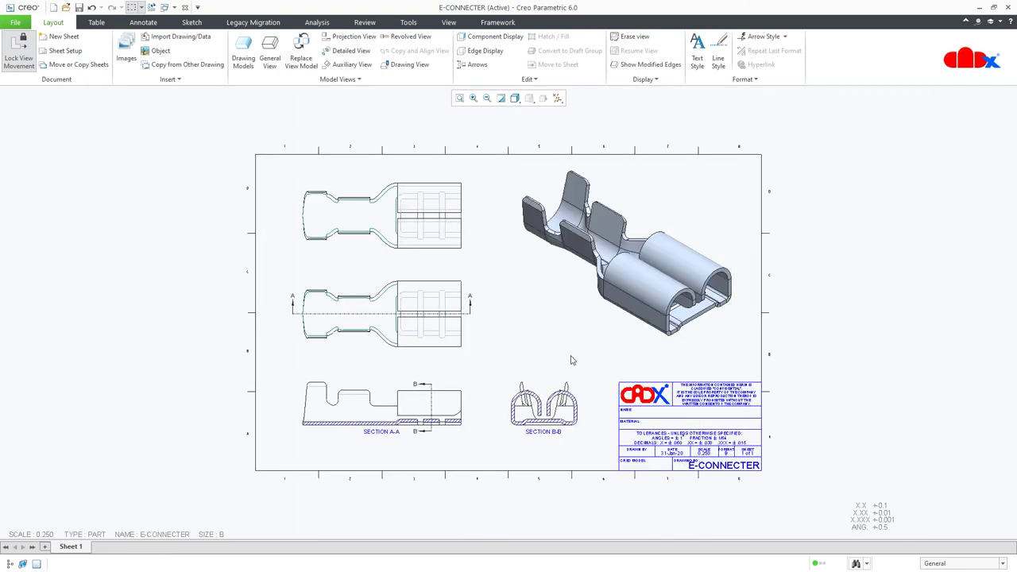